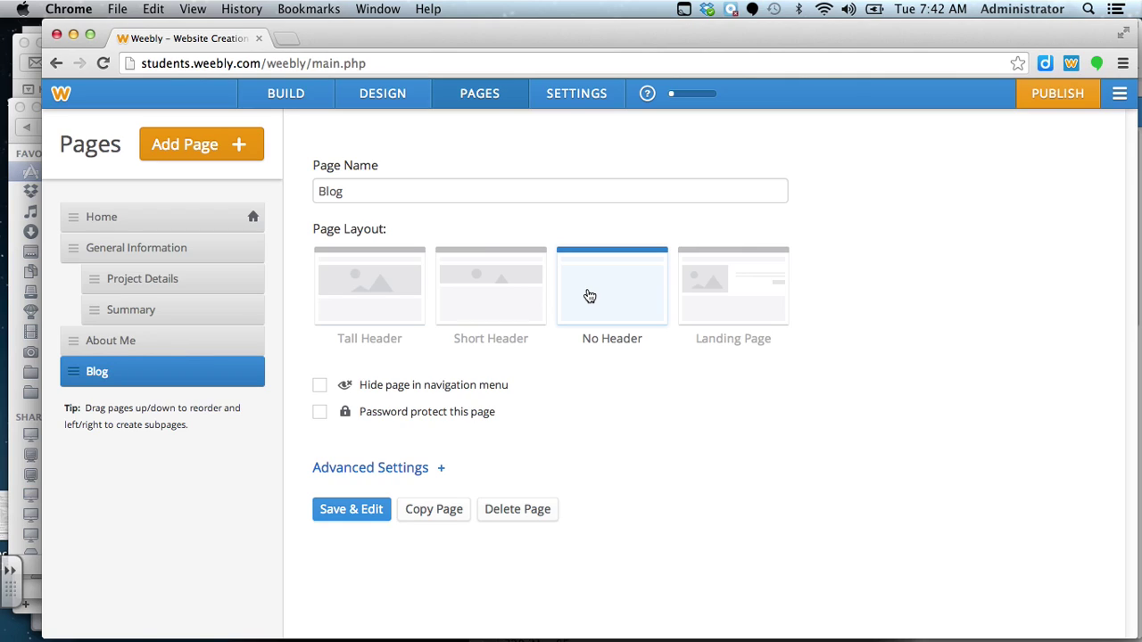
Save the Blog page for editing and replace the Author placeholder text with "Loves to write and help out the learning community."
click(345, 511)
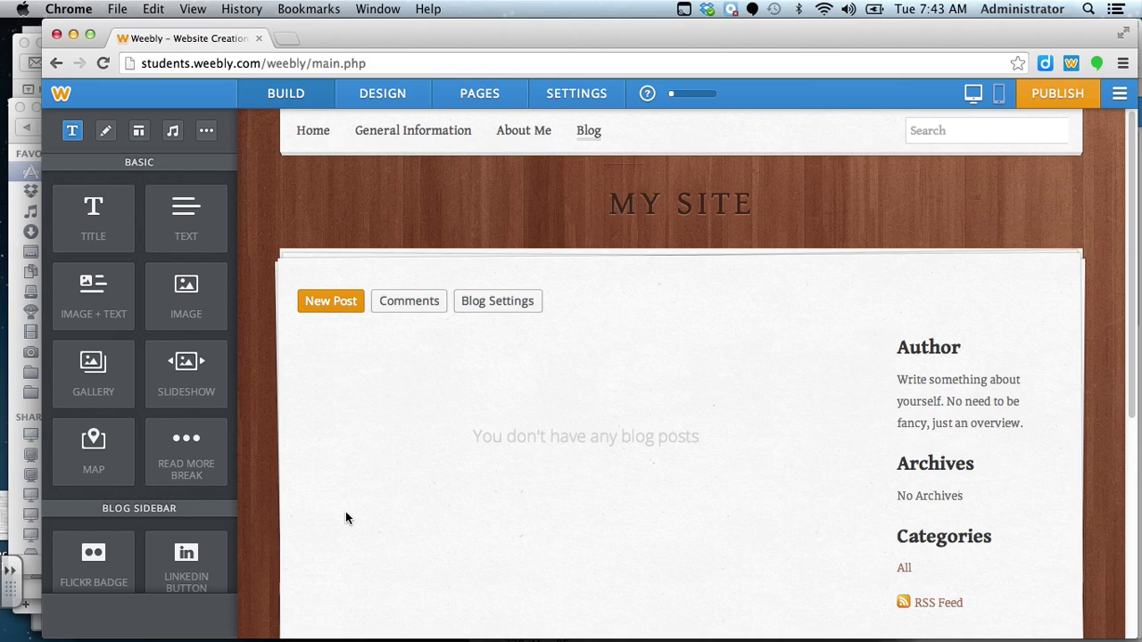
click(917, 379)
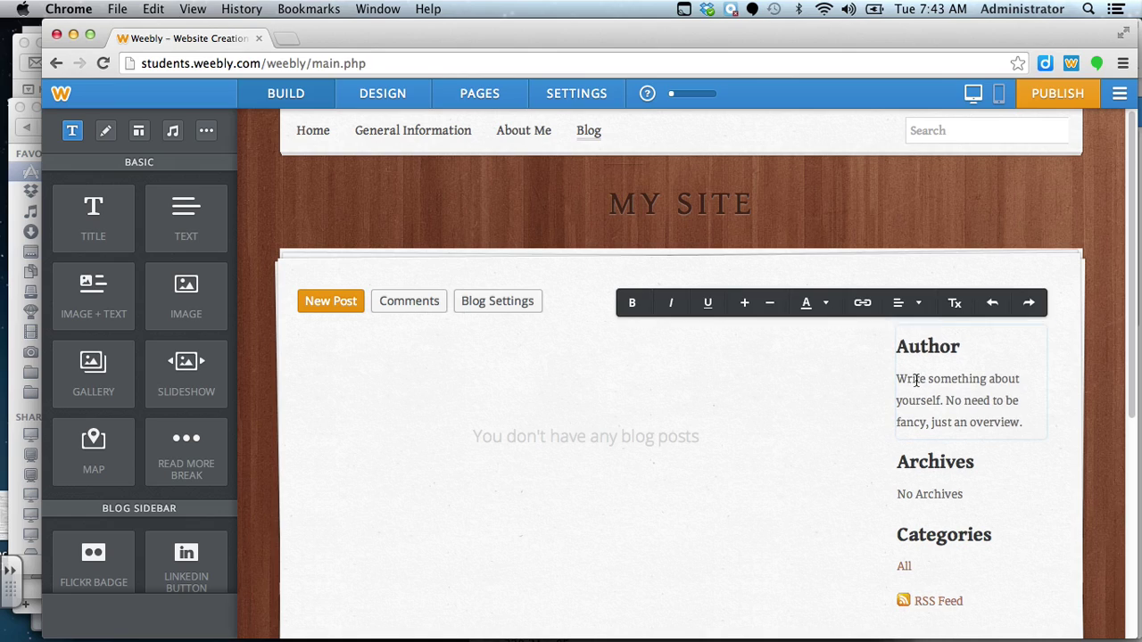
drag(896, 379, 1006, 424)
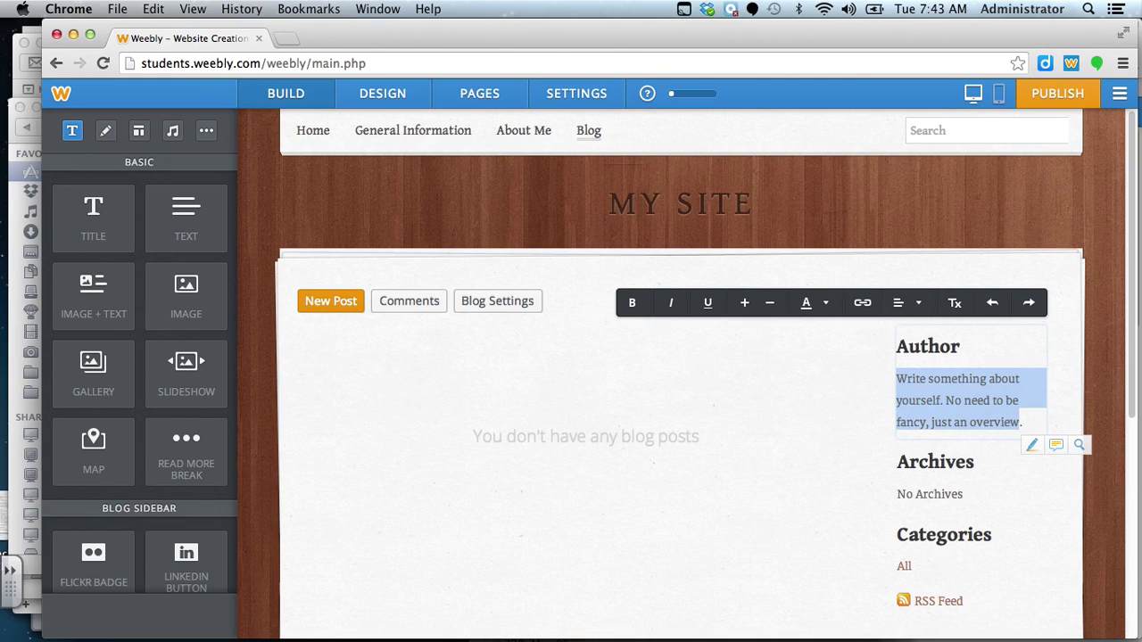
text(Loves to)
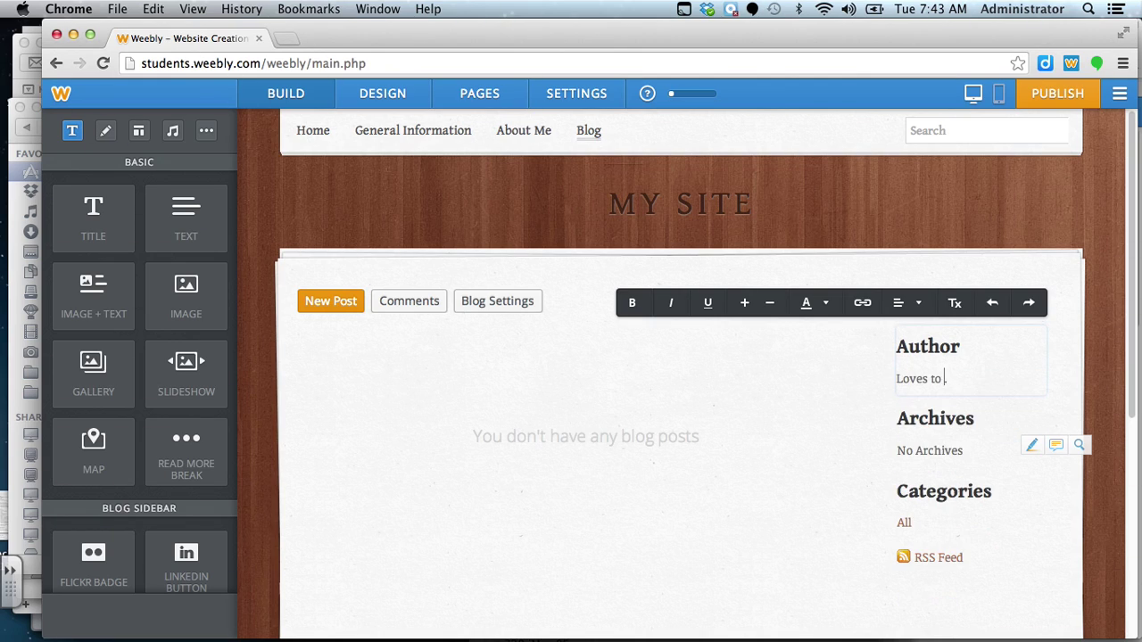
text( write and .)
text(h)
text(elp out)
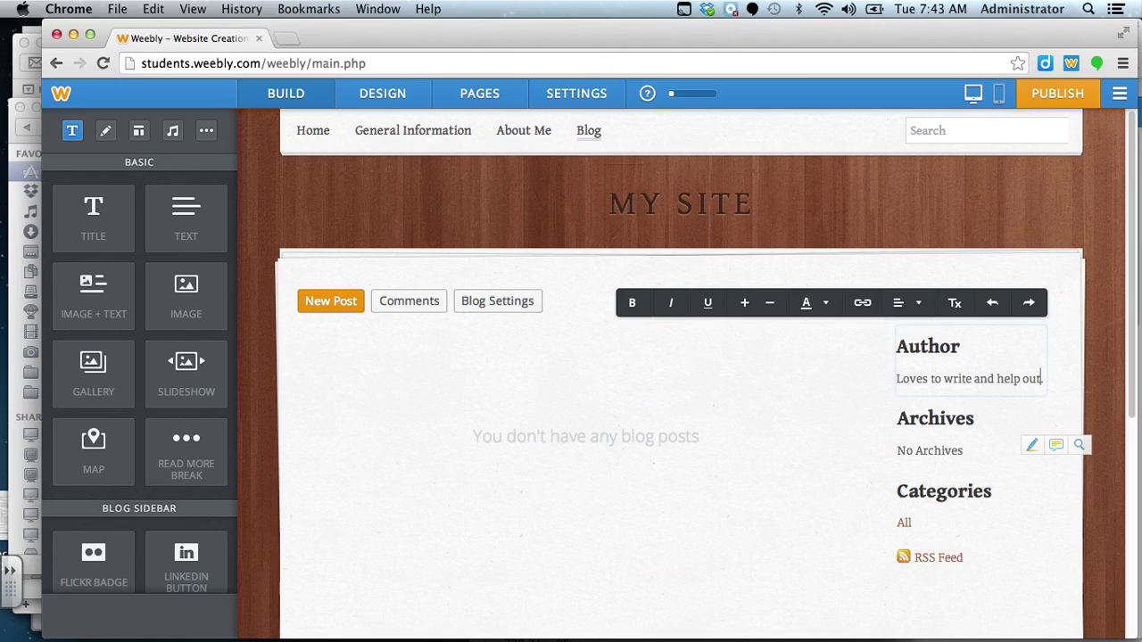
text( the learning)
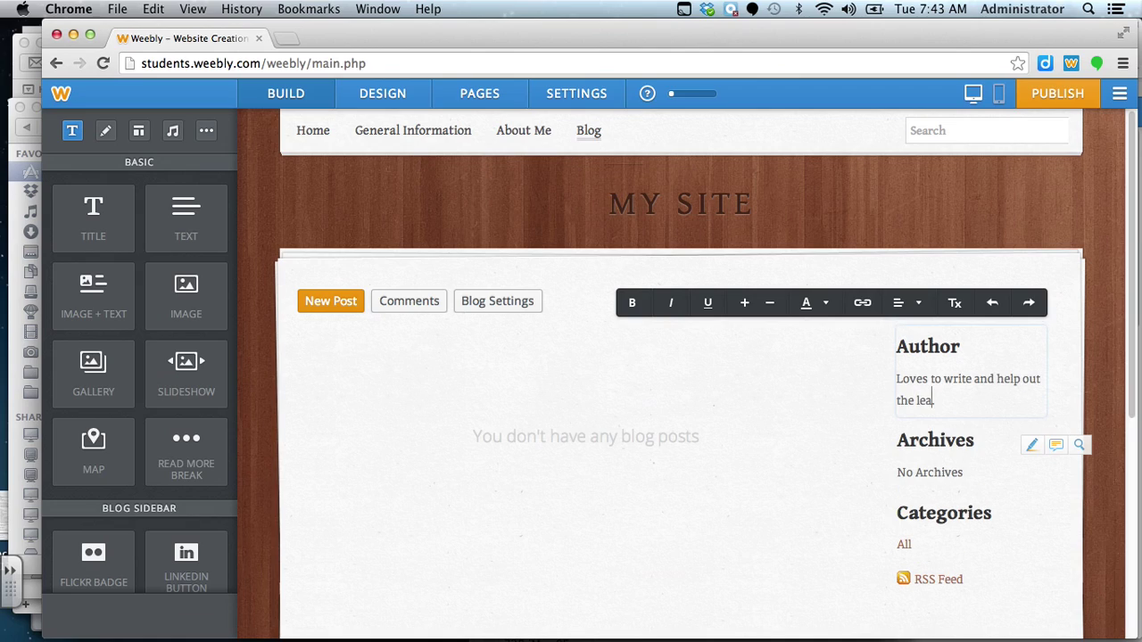
text( community.)
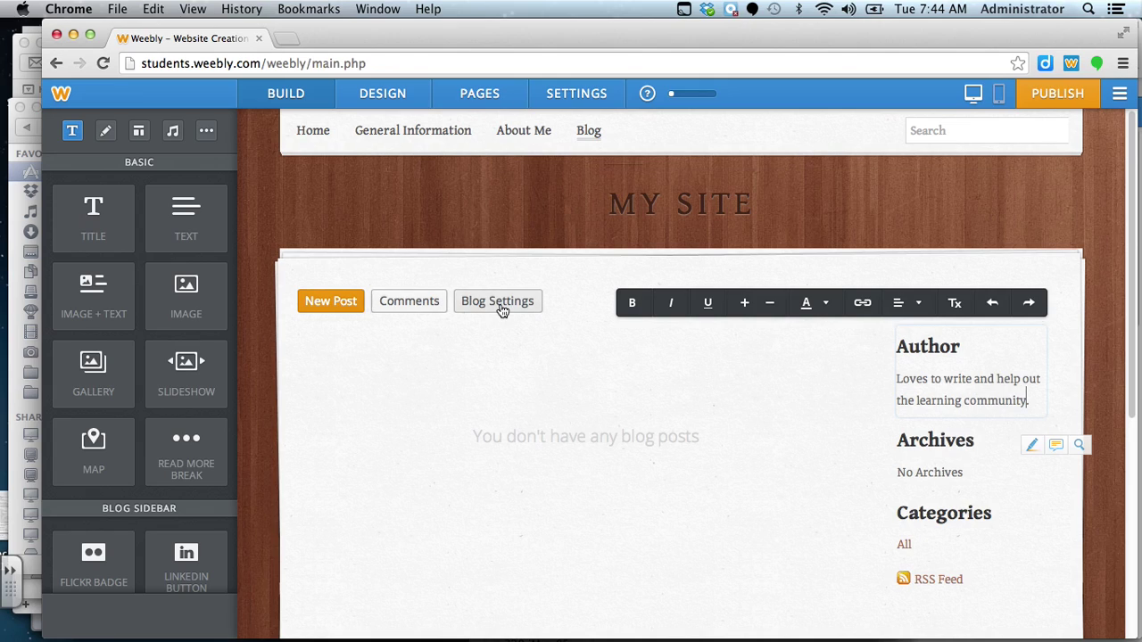
Start a new blog post and title it "My First Blog"
click(339, 309)
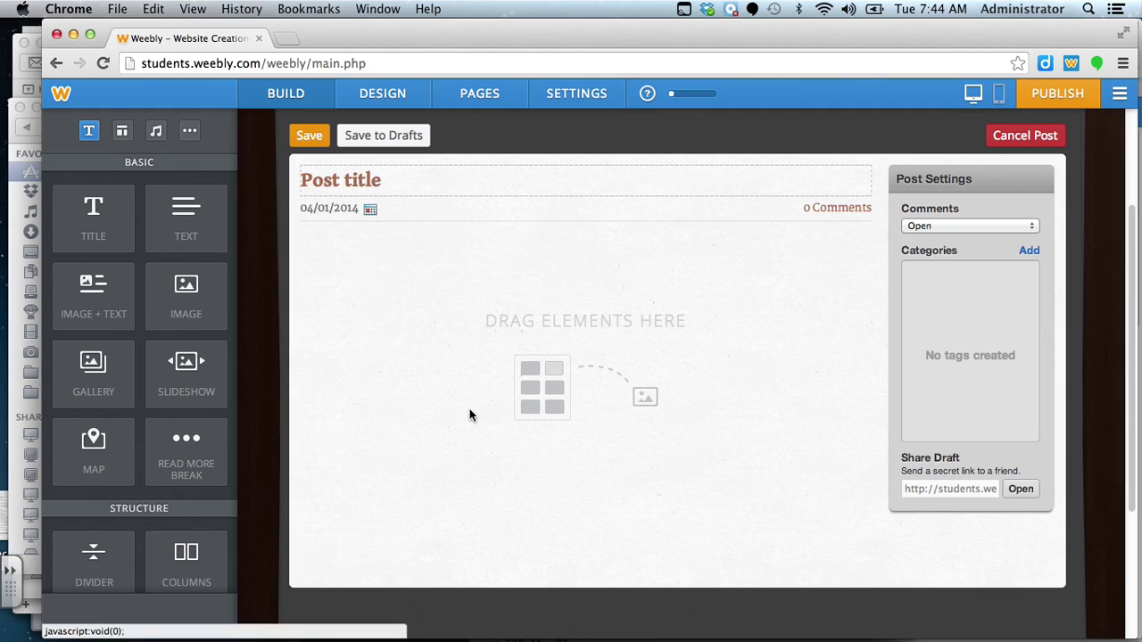
click(355, 180)
text(My First B)
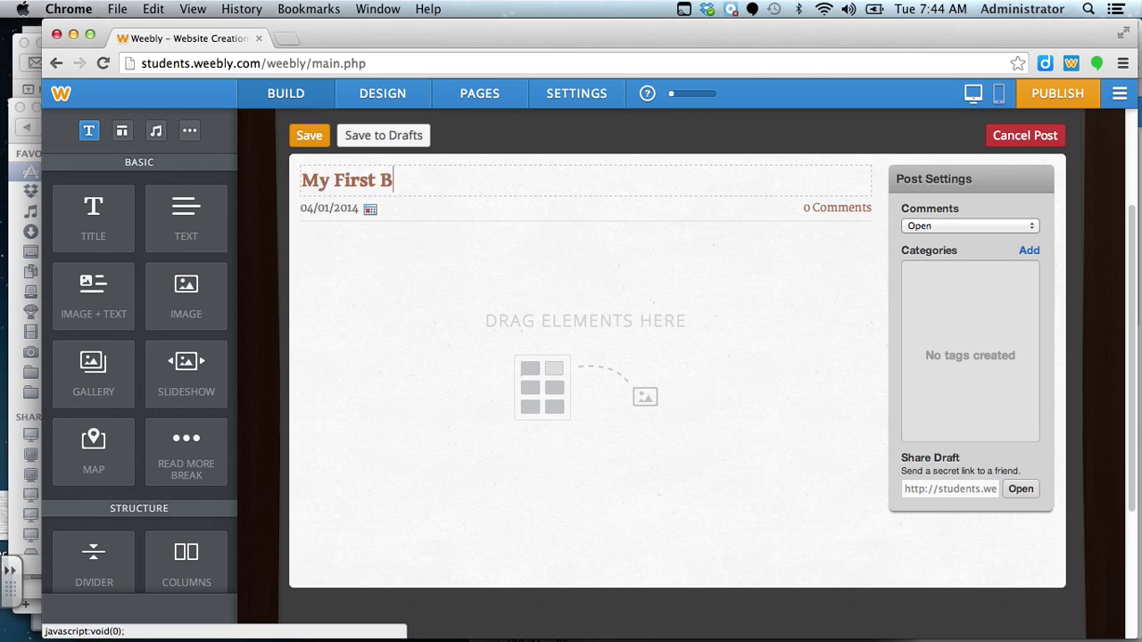
text(log)
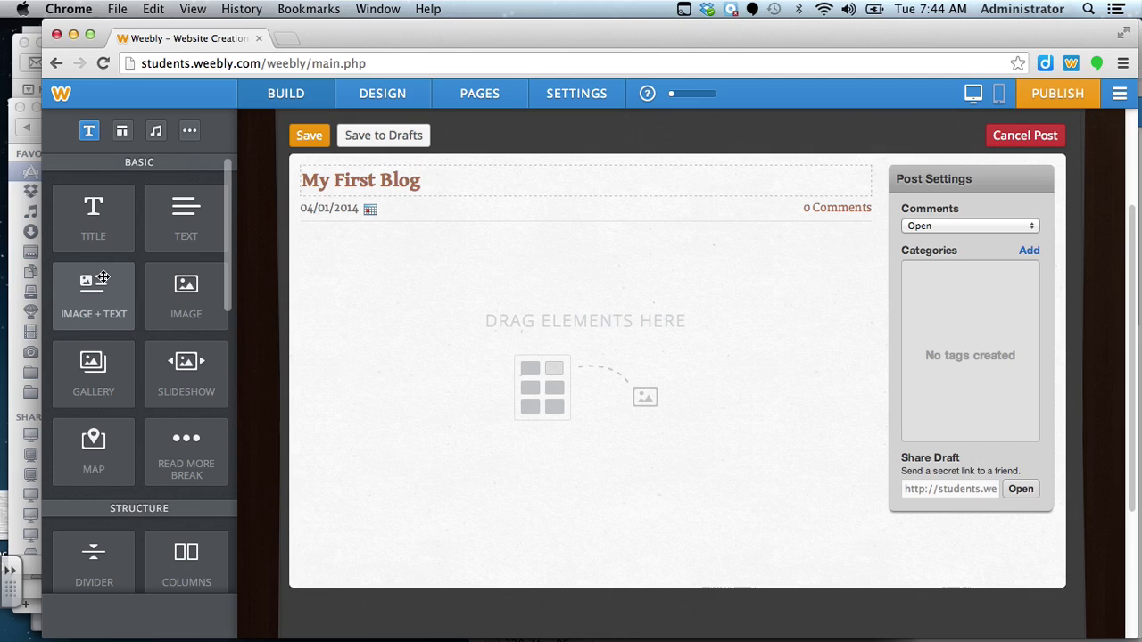
Add an Image + Text element to the post and upload "14.8thPhysicsProjects - 47.jpg" from the Desktop's sample pics folder
drag(107, 290, 409, 291)
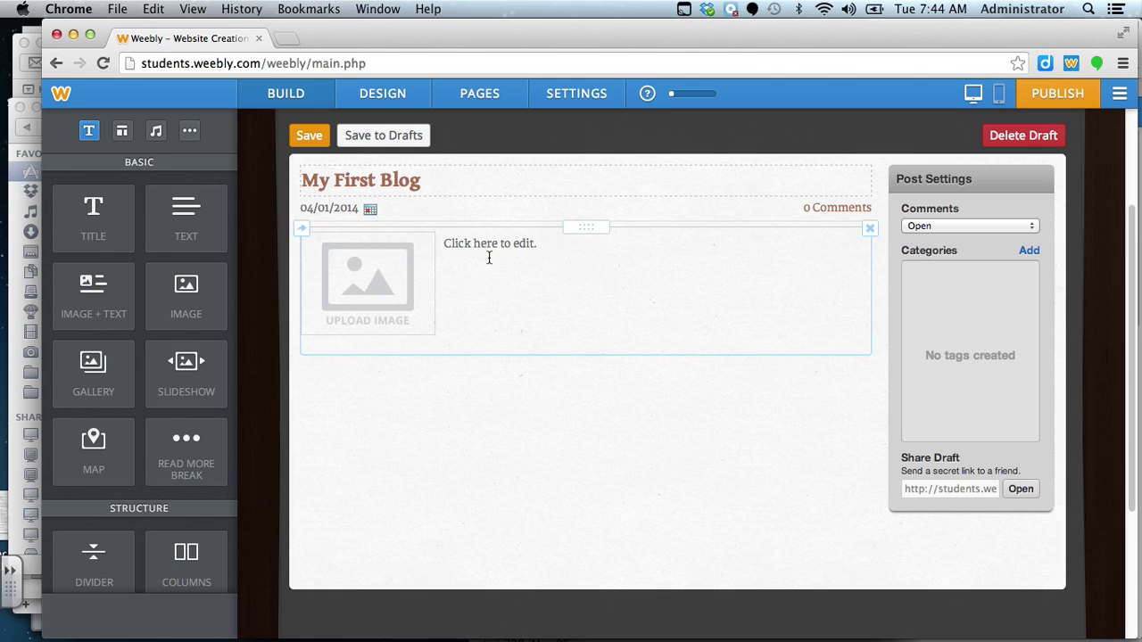
click(384, 298)
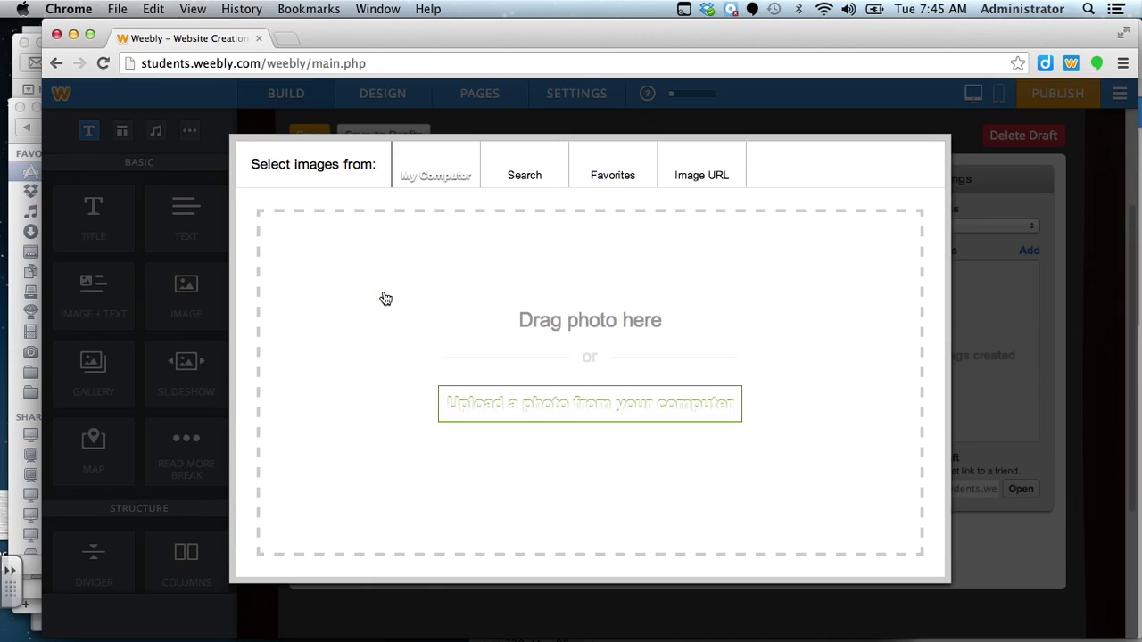
click(562, 405)
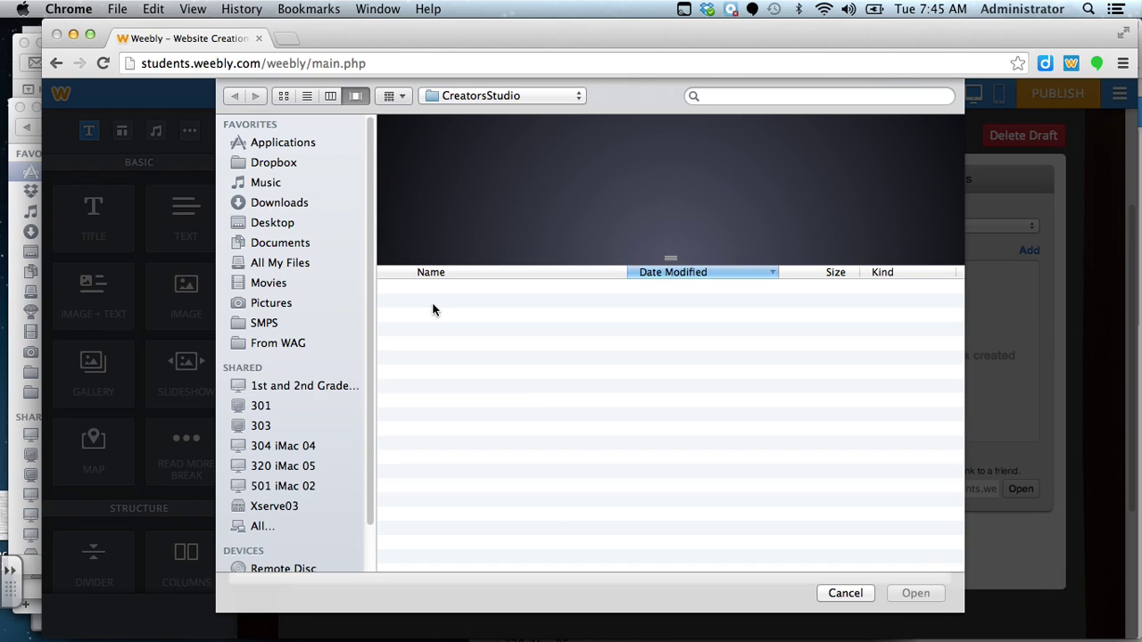
click(290, 225)
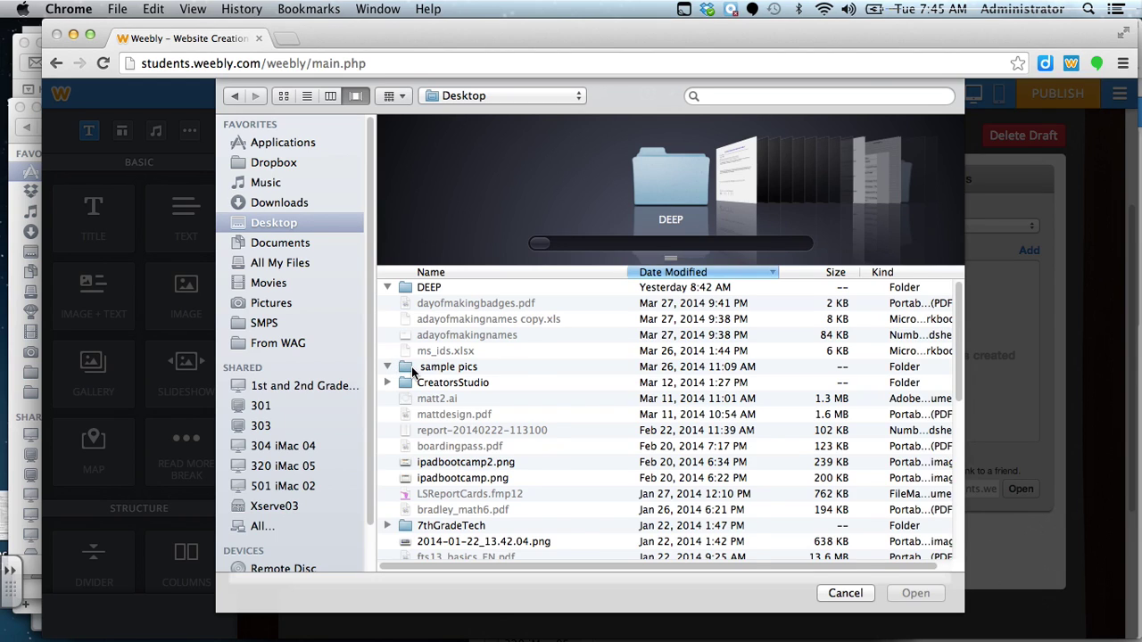
scroll(461, 464, down, 5)
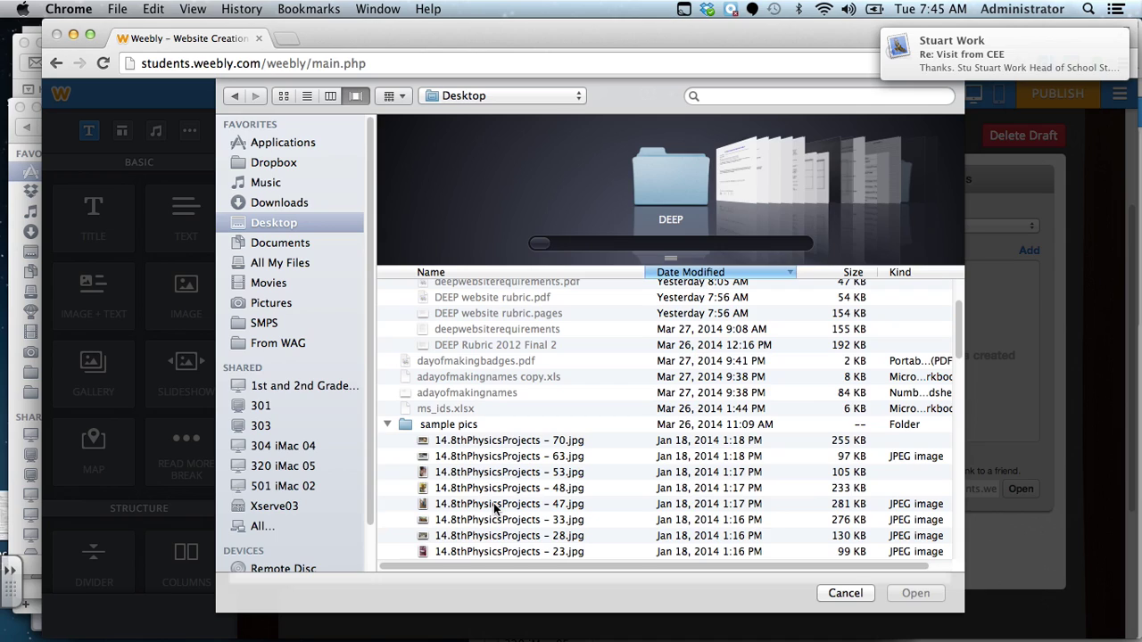
click(493, 503)
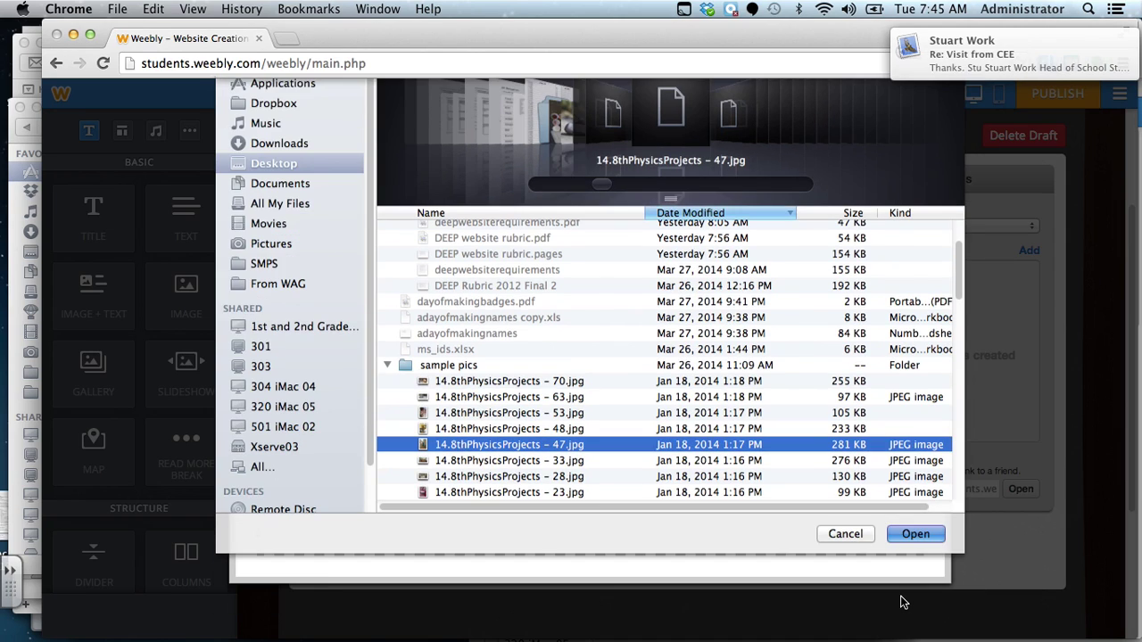
click(915, 593)
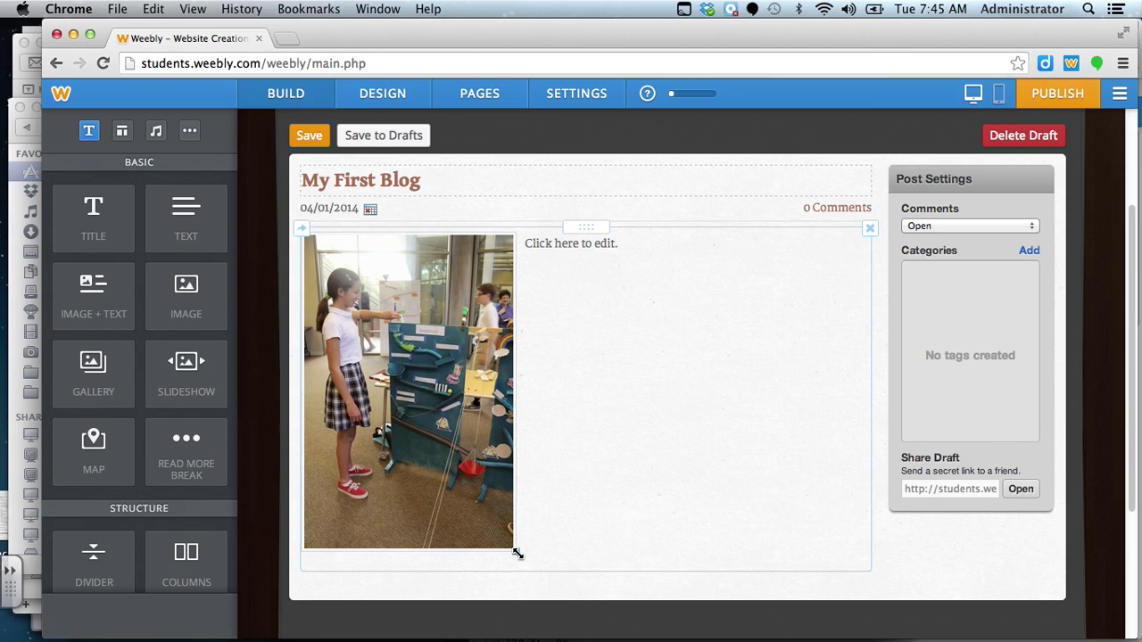
Shrink the photo to about two-thirds size and write beside it "This is my first and most important blog post...for now."
drag(518, 554, 445, 438)
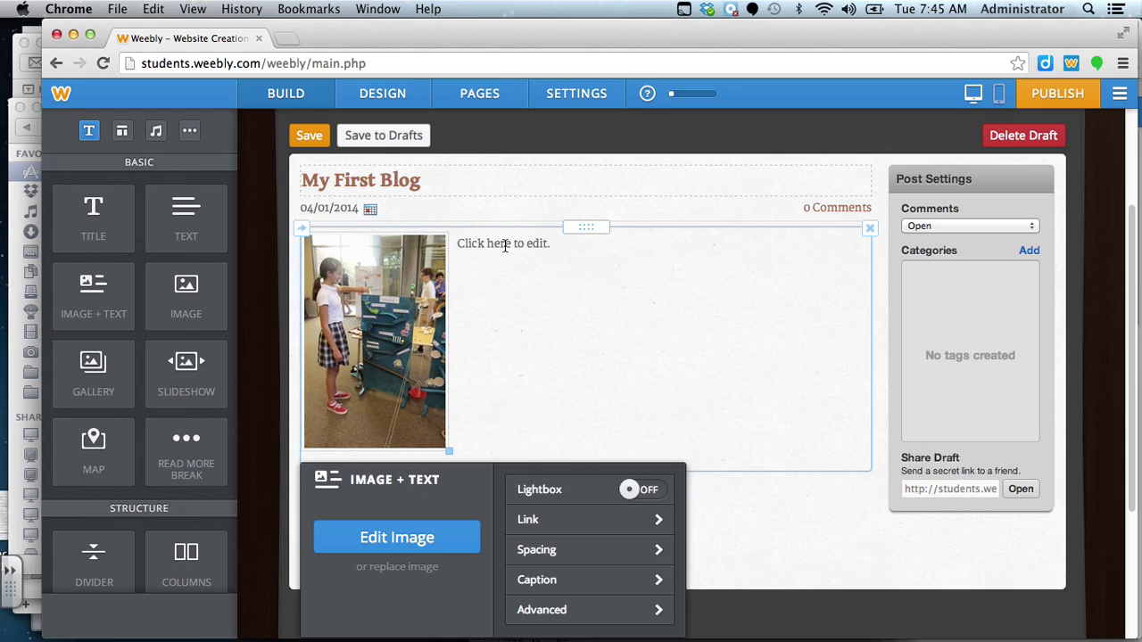
click(503, 245)
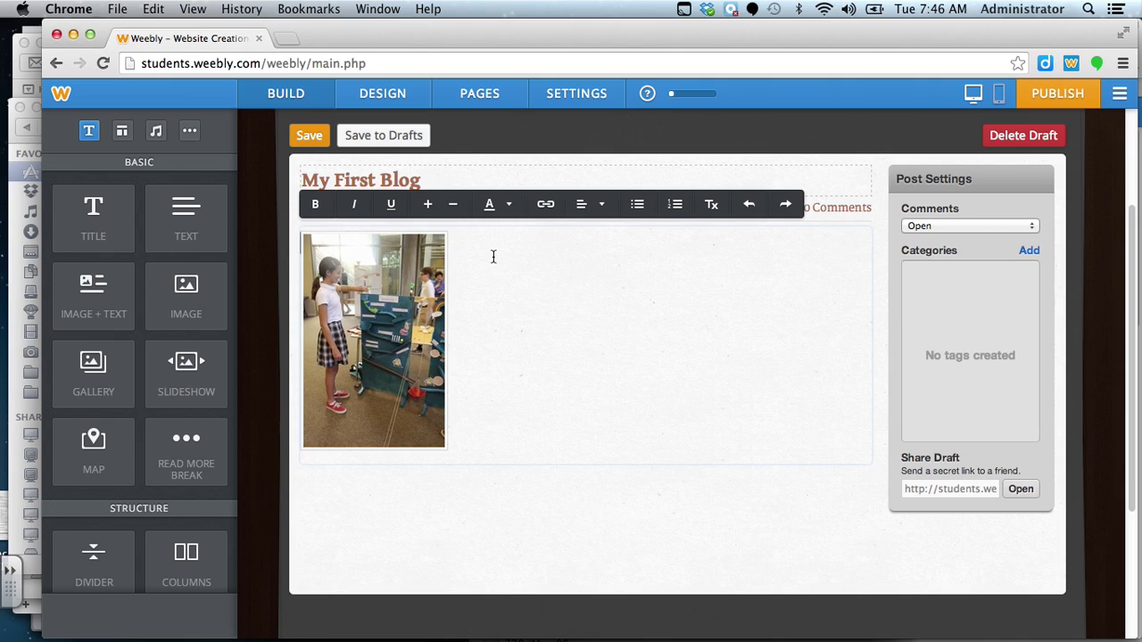
text(This is my)
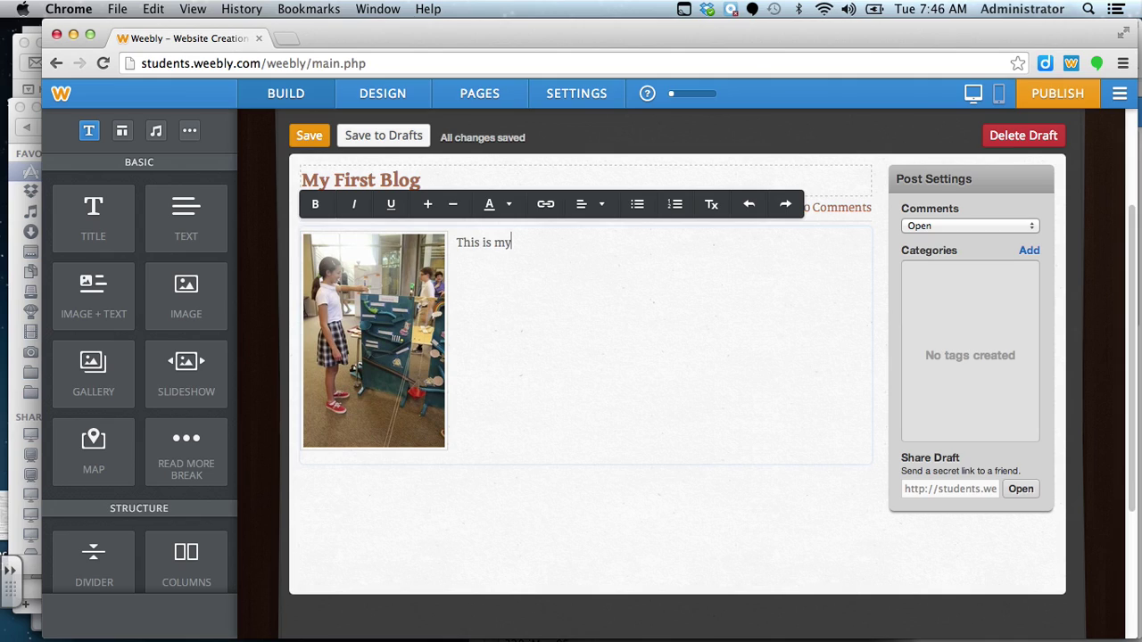
text( first and most im)
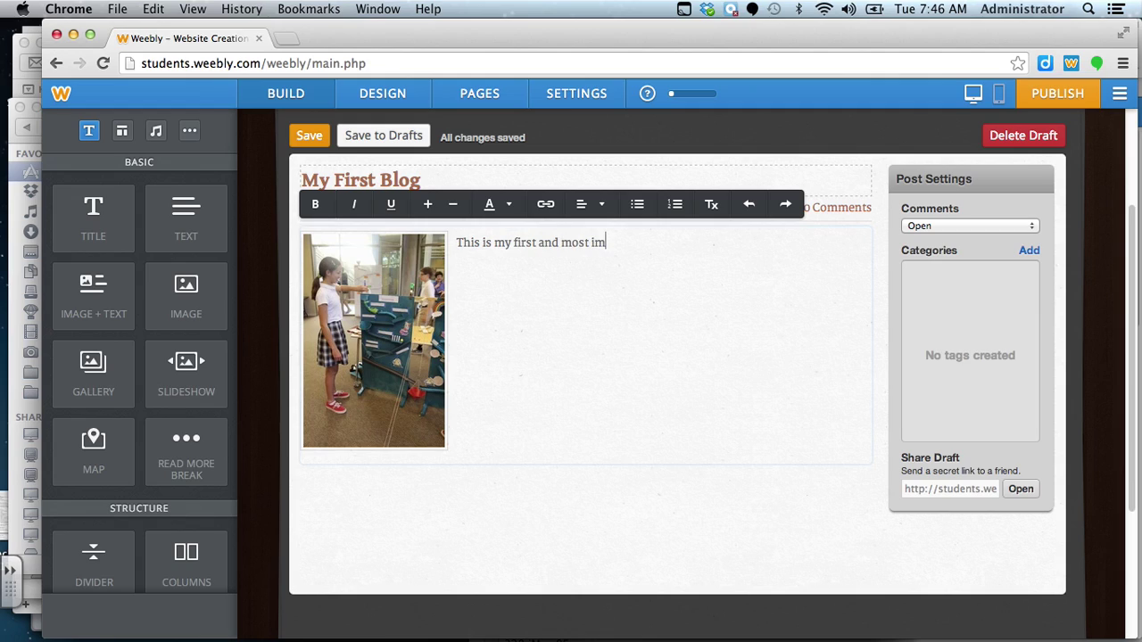
text(portant blog post...for now.)
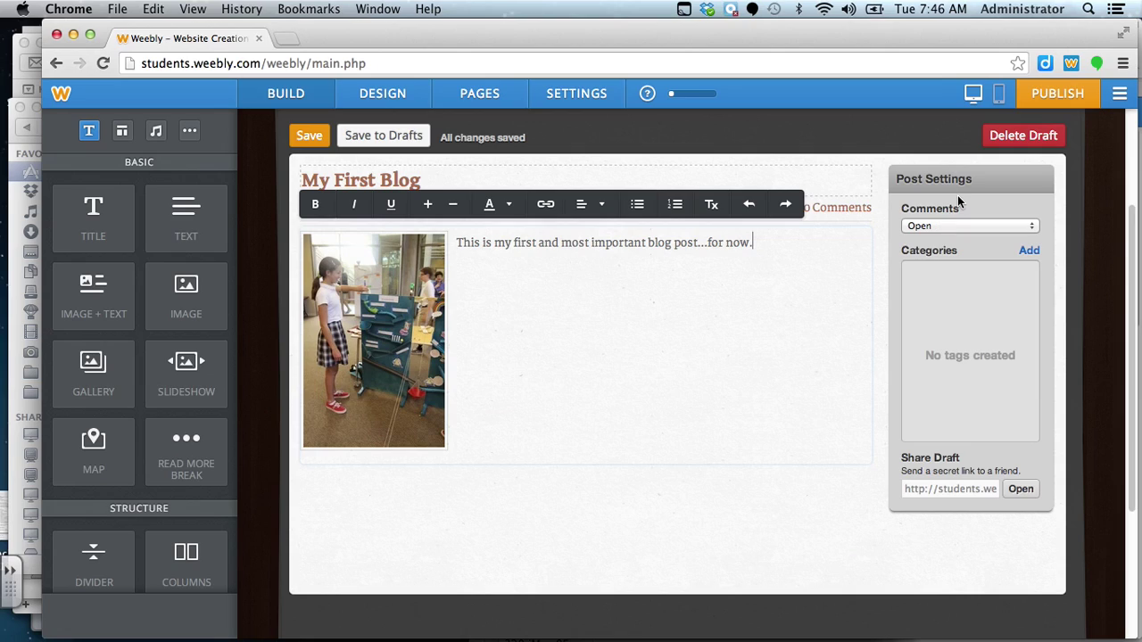
Add a category named "Science" to the post
click(1028, 253)
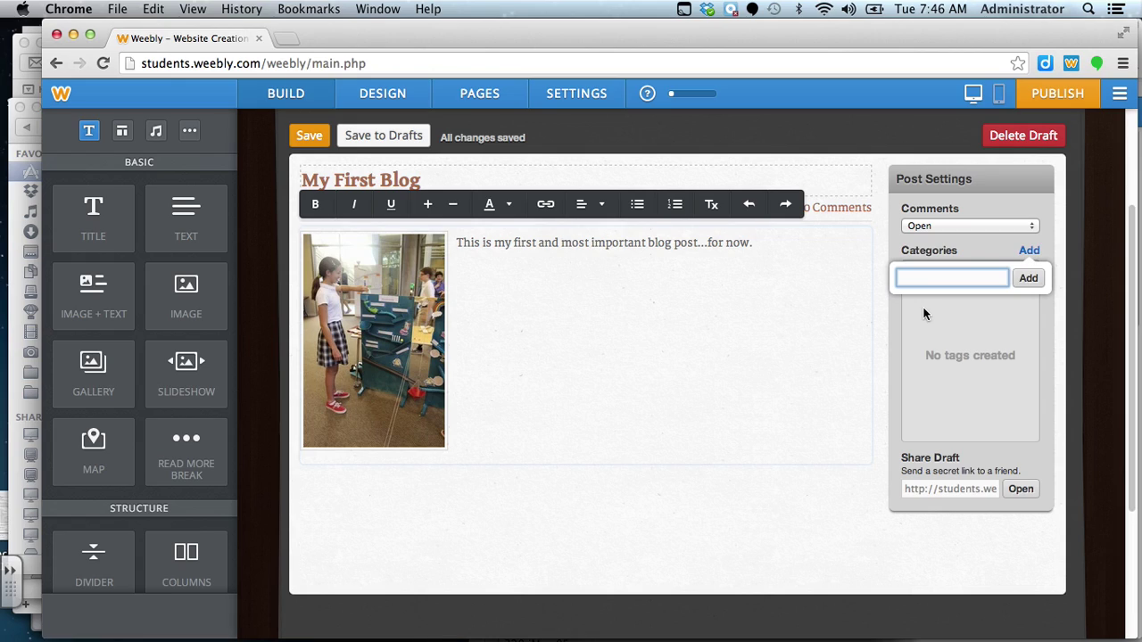
text(Science)
click(1026, 279)
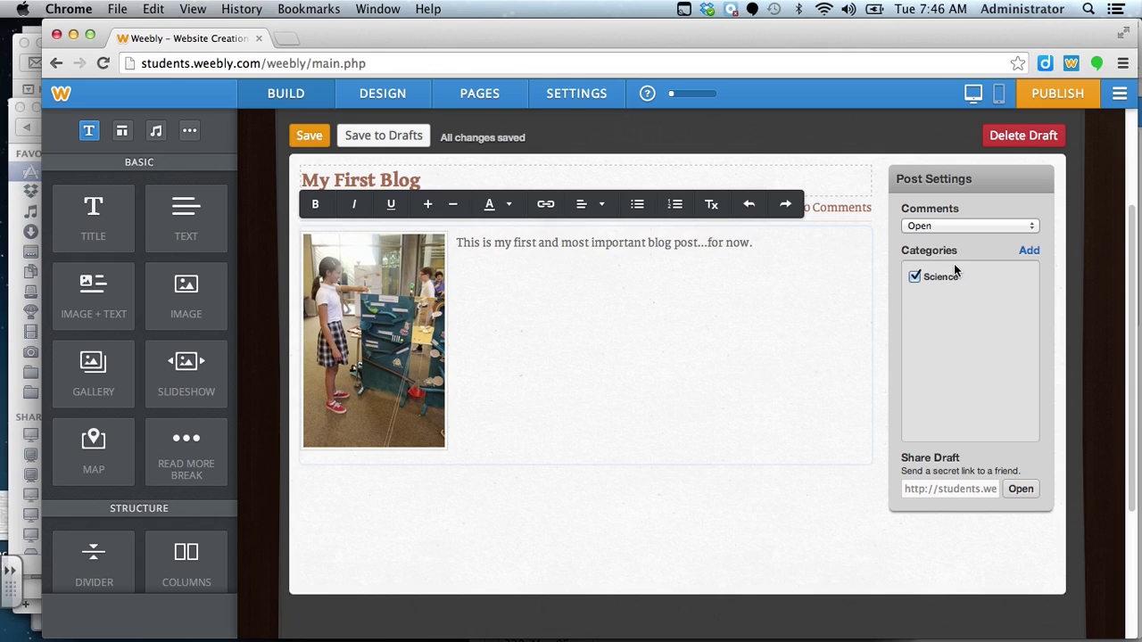
Review the post's comment options, keep comments set to Open, and save the post
click(961, 227)
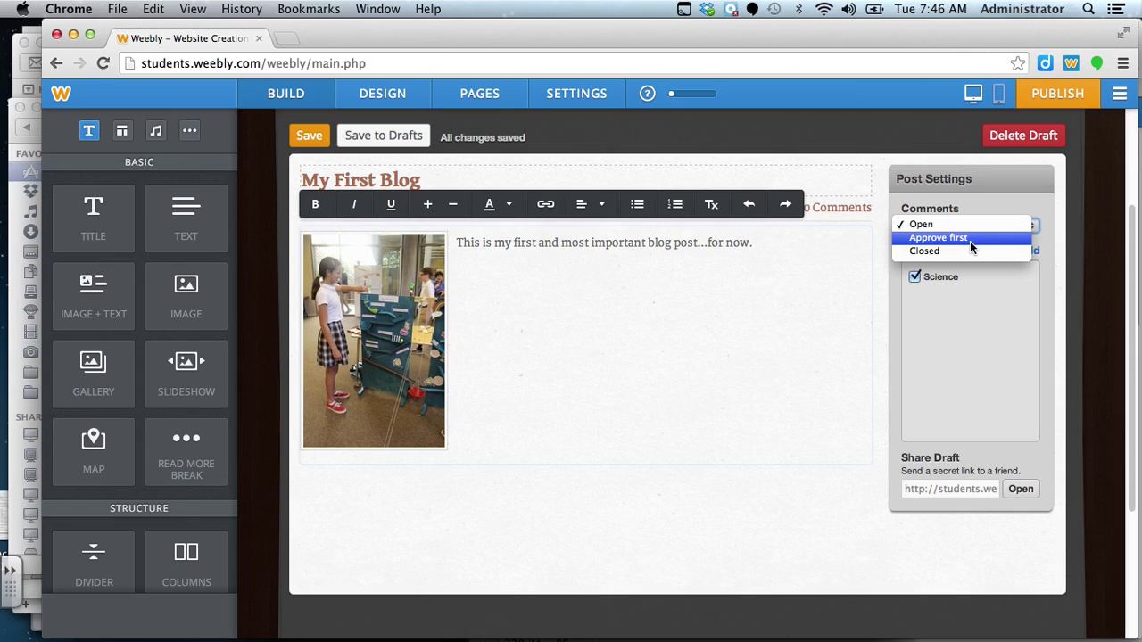
click(859, 276)
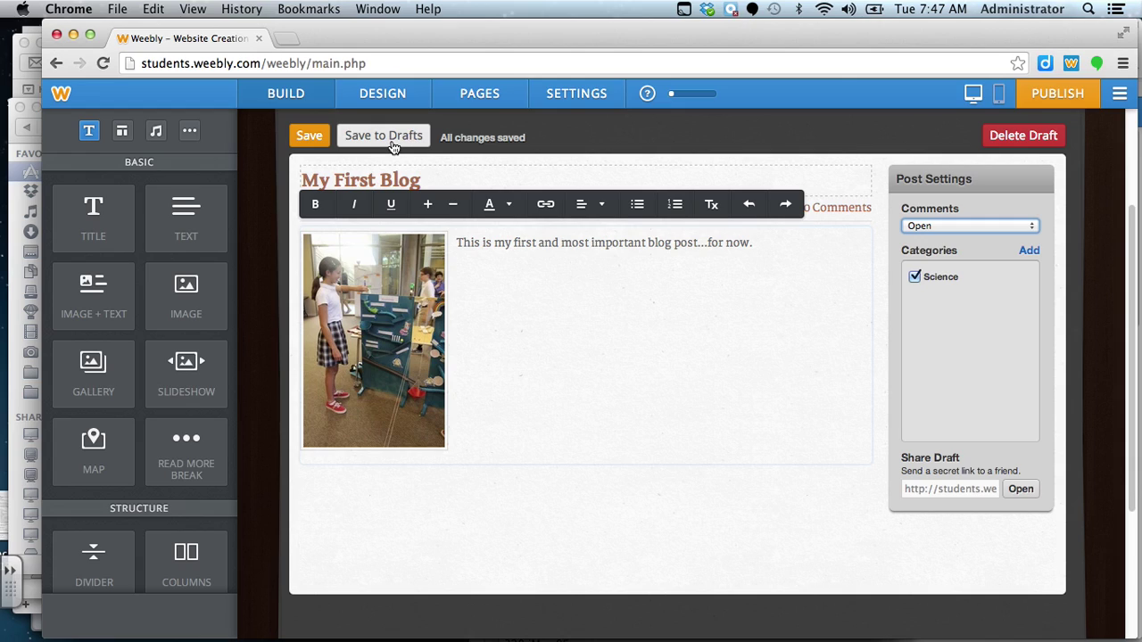
scroll(393, 148, up, 1)
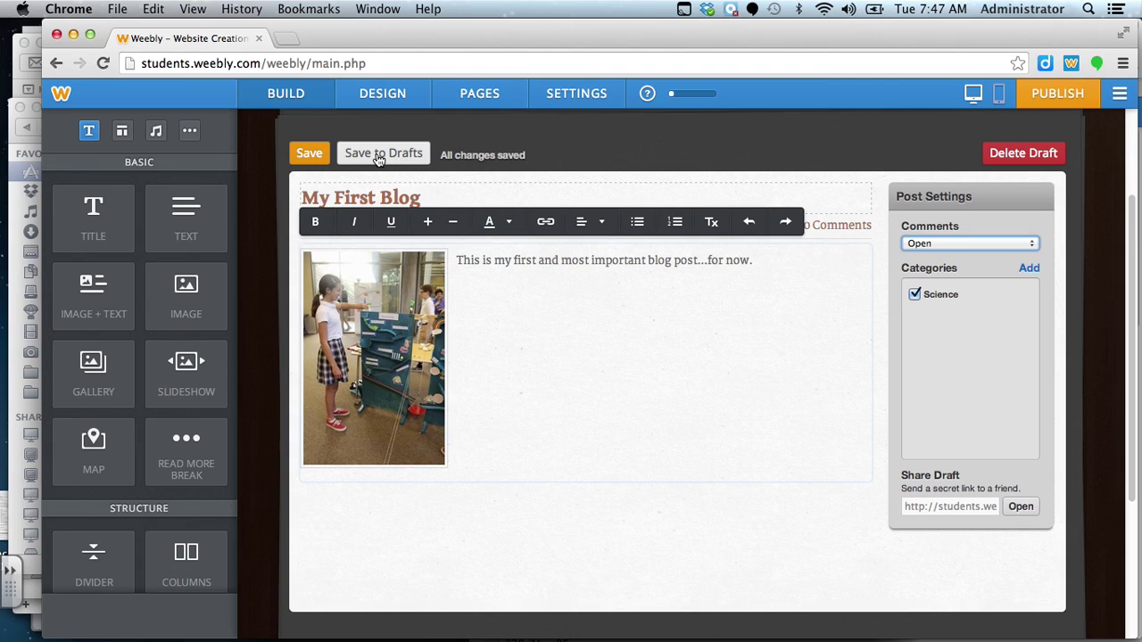
click(310, 155)
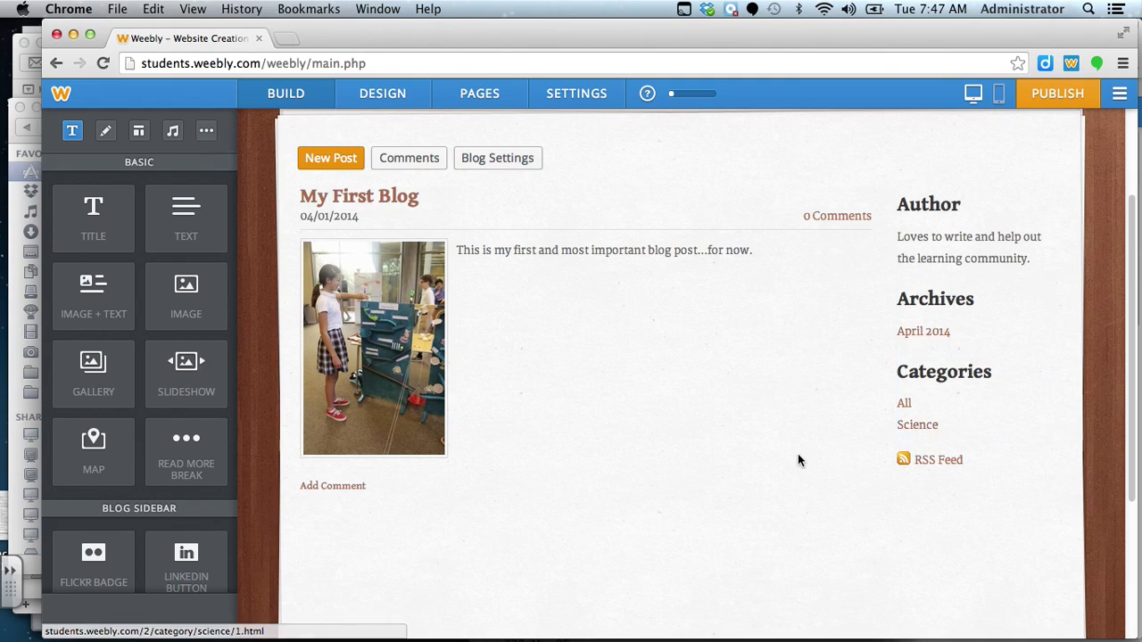
mouse_move(798, 456)
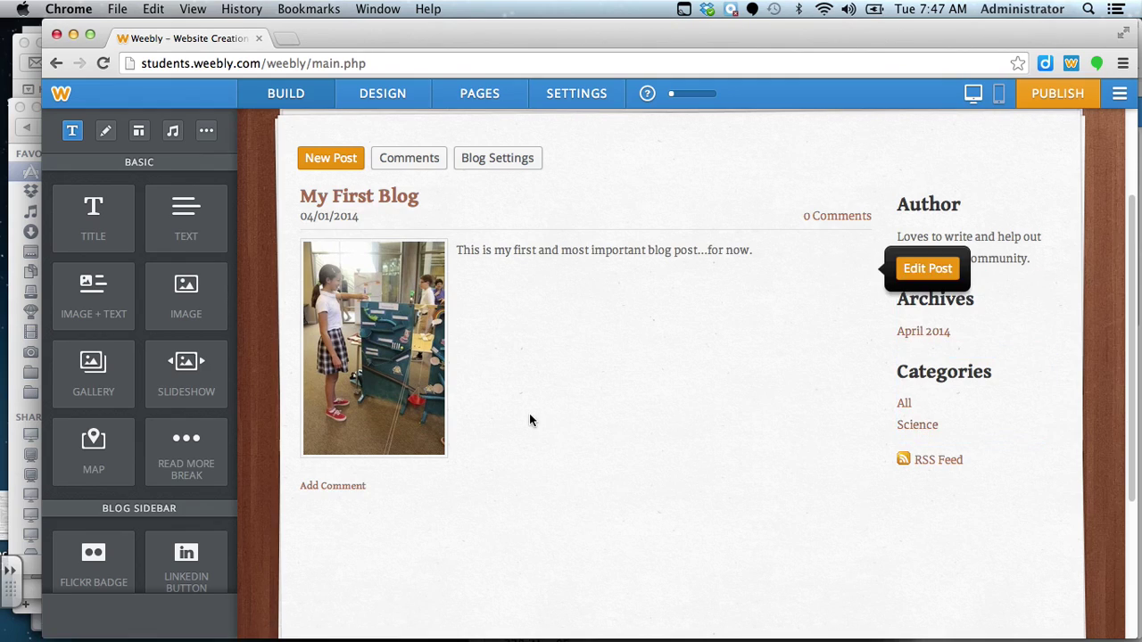